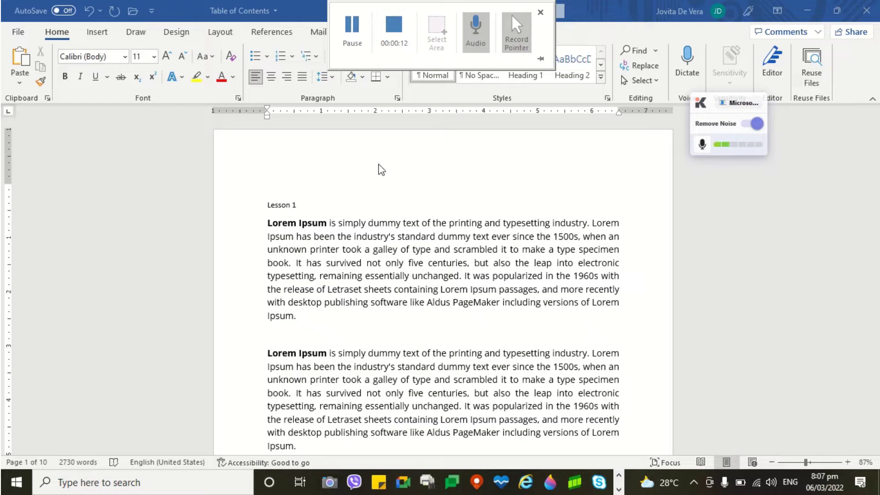
Select the 'Lesson 1' line and apply the Heading 1 style to it.
{"action": "scroll", "coordinate": [410, 323], "scroll_direction": "down", "scroll_amount": 4}
{"action": "scroll", "coordinate": [410, 323], "scroll_direction": "down", "scroll_amount": 5}
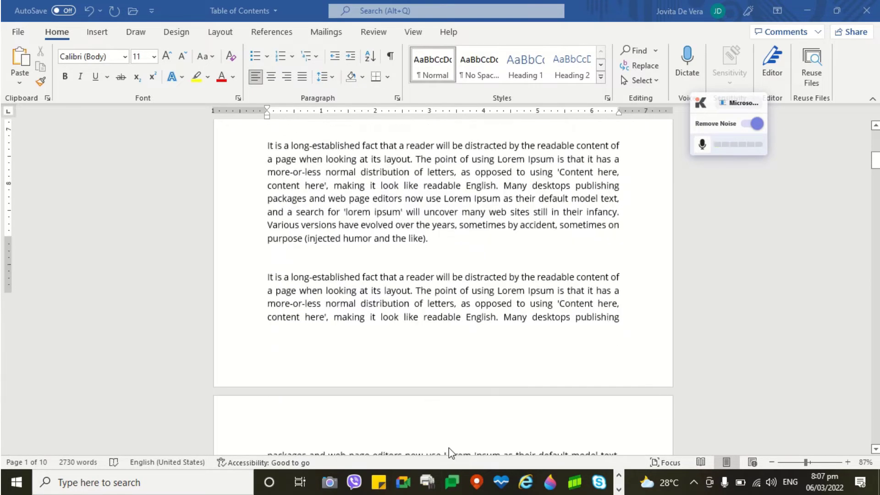
{"action": "scroll", "coordinate": [459, 419], "scroll_direction": "down", "scroll_amount": 10}
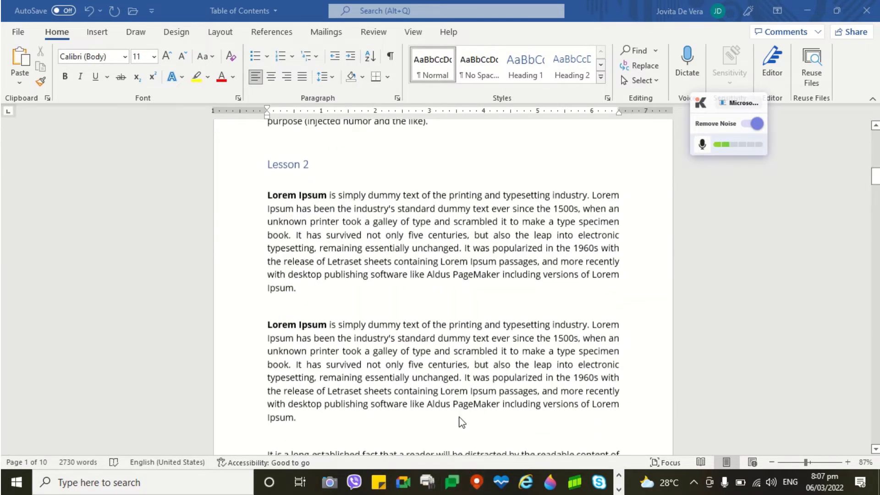
{"action": "scroll", "coordinate": [442, 421], "scroll_direction": "up", "scroll_amount": 7}
{"action": "scroll", "coordinate": [440, 423], "scroll_direction": "up", "scroll_amount": 12}
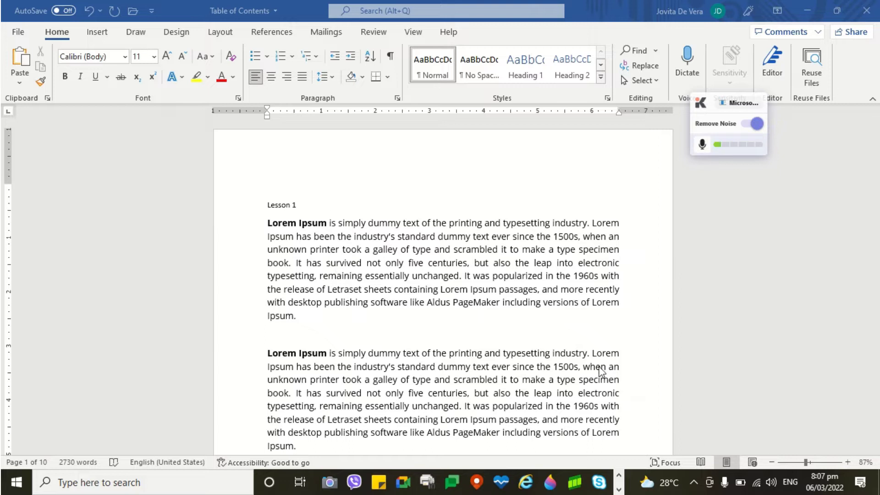
{"action": "double_click", "coordinate": [285, 206]}
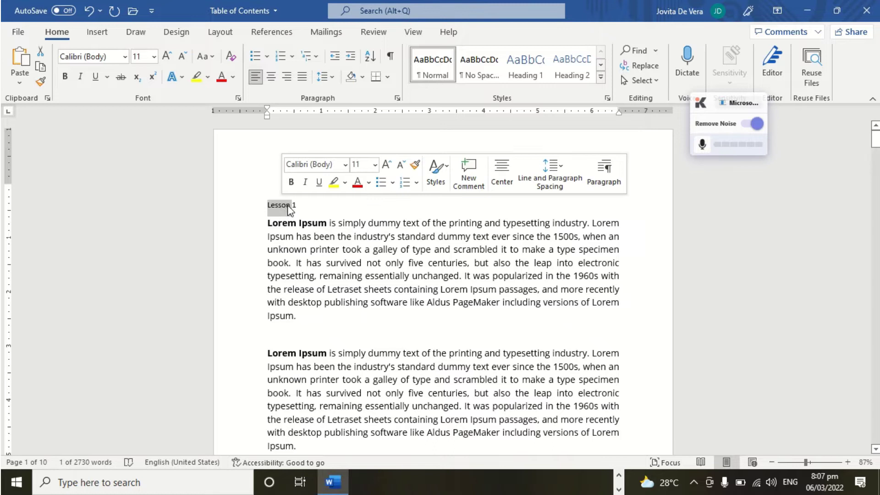
{"action": "left_click", "coordinate": [289, 210]}
{"action": "left_click_drag", "start_coordinate": [301, 207], "coordinate": [268, 206]}
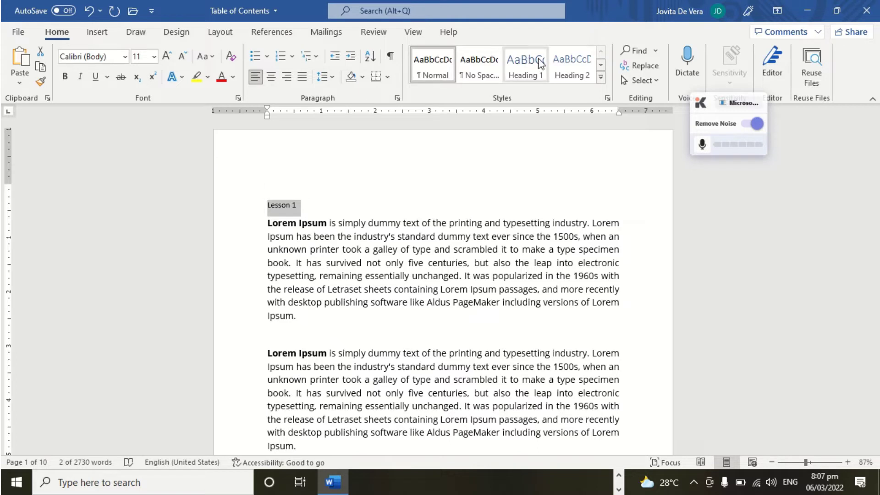
{"action": "left_click", "coordinate": [538, 65]}
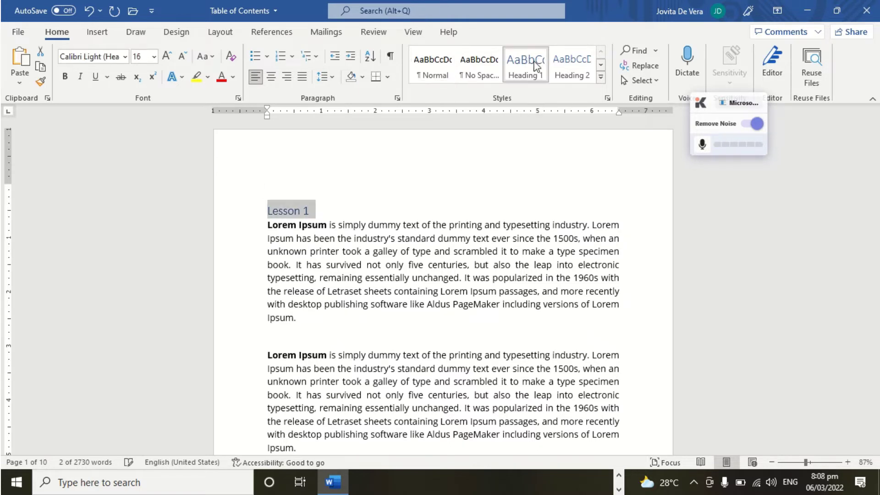
Collapse and re-expand the Lesson 1 heading to confirm its body text hides under it.
{"action": "left_click", "coordinate": [380, 304]}
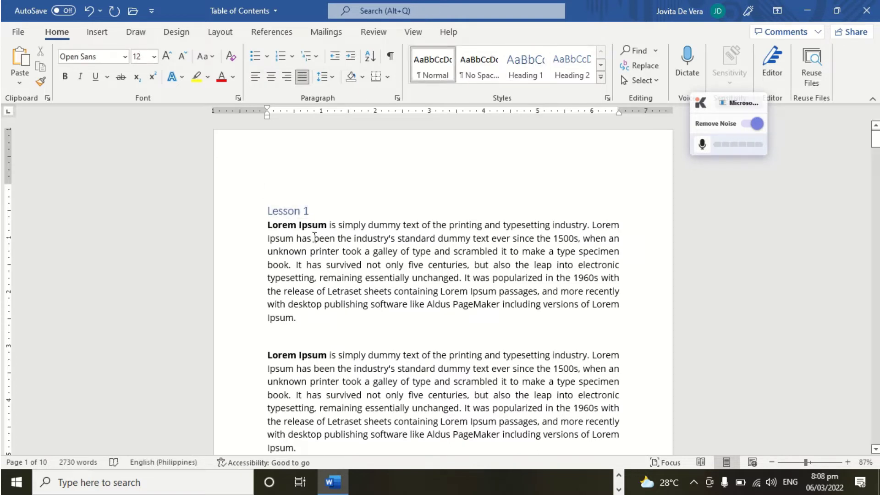
{"action": "left_click", "coordinate": [288, 211]}
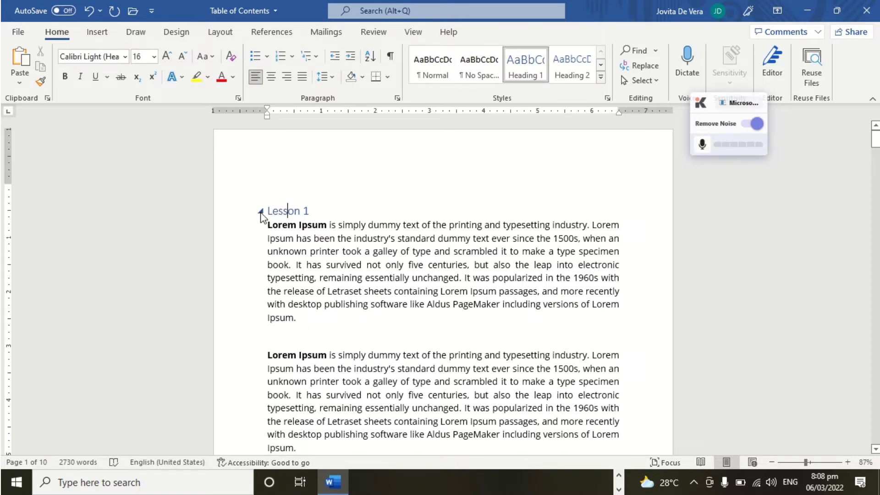
{"action": "left_click", "coordinate": [261, 211]}
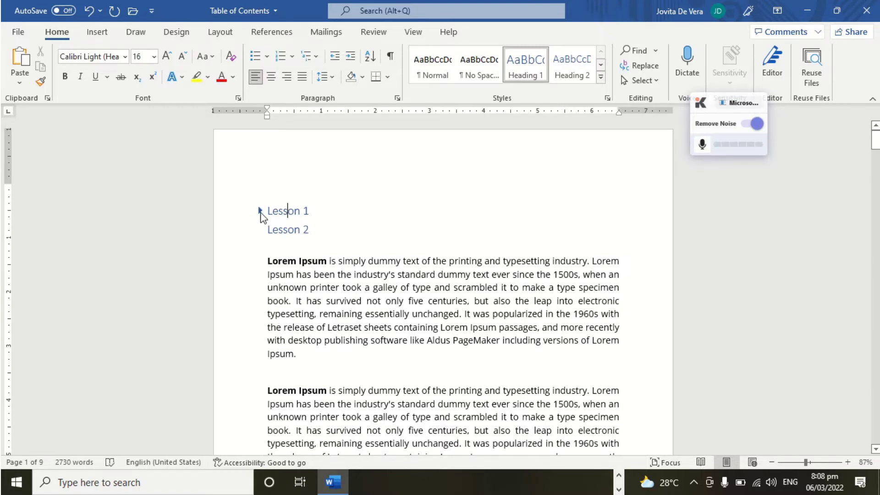
{"action": "left_click", "coordinate": [261, 212]}
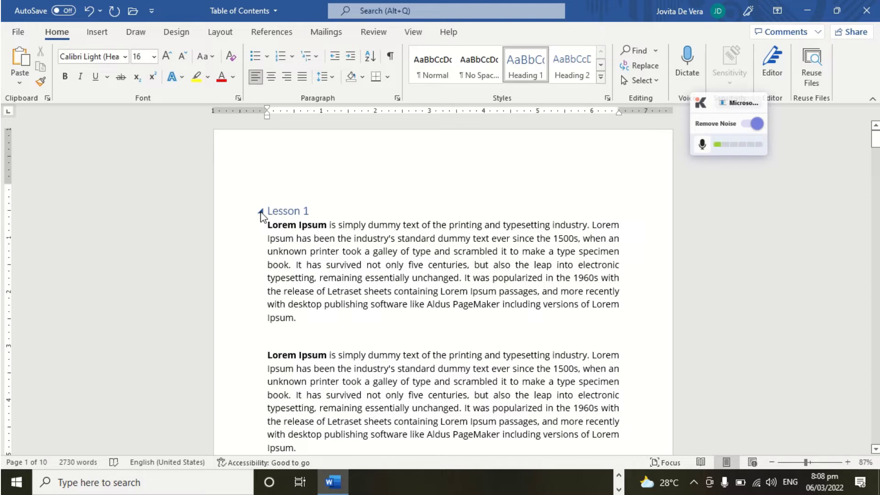
{"action": "scroll", "coordinate": [557, 332], "scroll_direction": "down", "scroll_amount": 5}
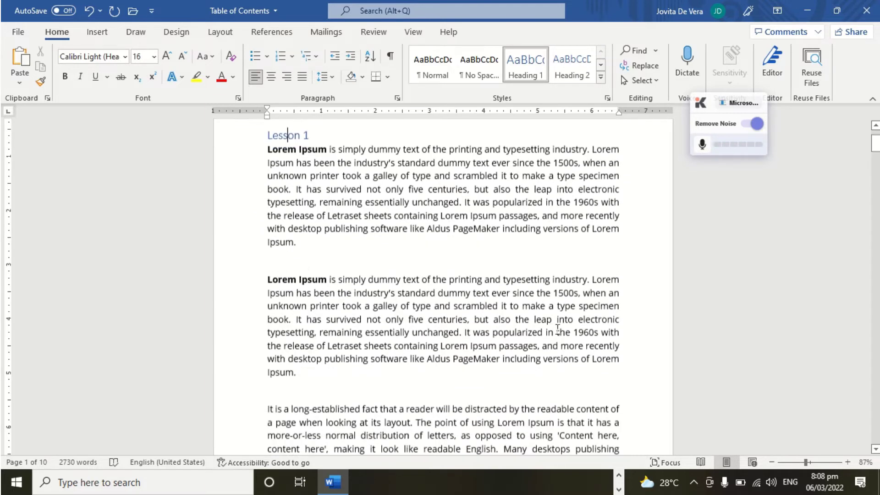
{"action": "scroll", "coordinate": [558, 332], "scroll_direction": "down", "scroll_amount": 7}
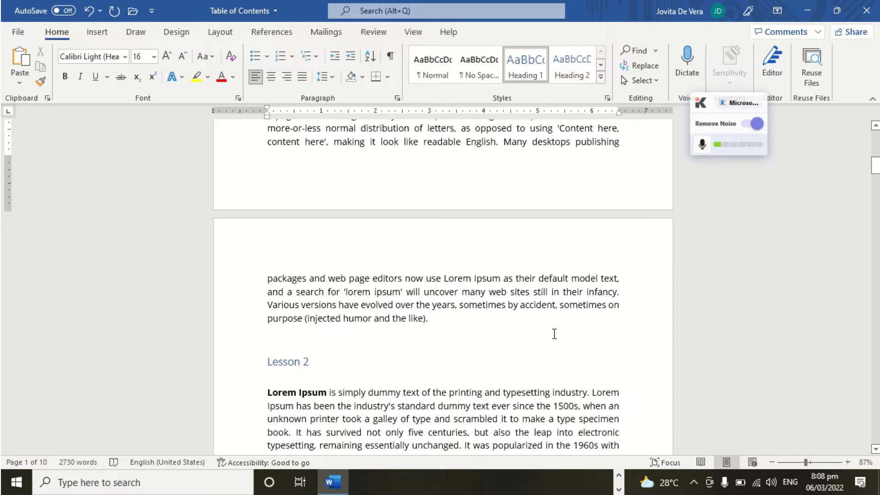
{"action": "scroll", "coordinate": [554, 333], "scroll_direction": "down", "scroll_amount": 6}
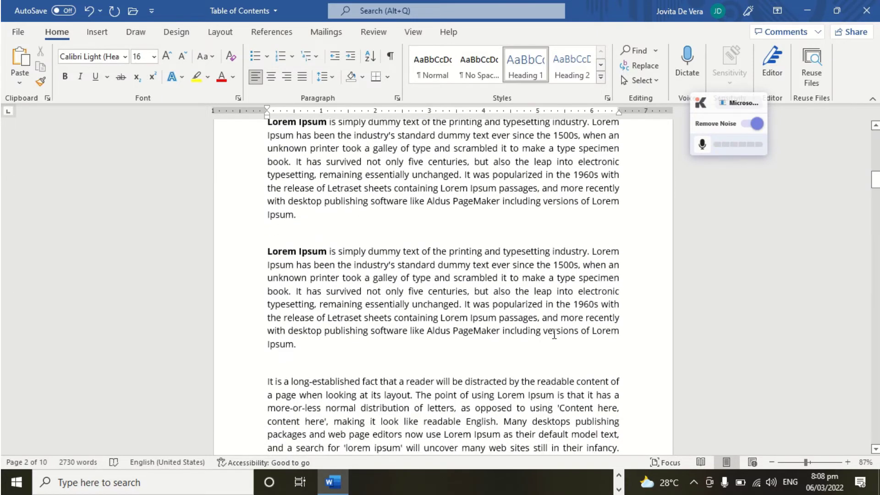
{"action": "scroll", "coordinate": [554, 334], "scroll_direction": "down", "scroll_amount": 4}
{"action": "scroll", "coordinate": [554, 334], "scroll_direction": "down", "scroll_amount": 6}
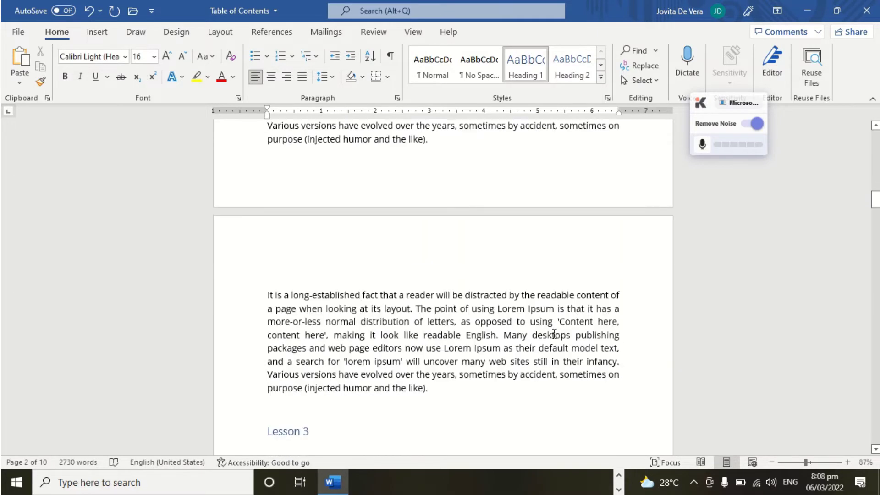
{"action": "scroll", "coordinate": [554, 333], "scroll_direction": "down", "scroll_amount": 16}
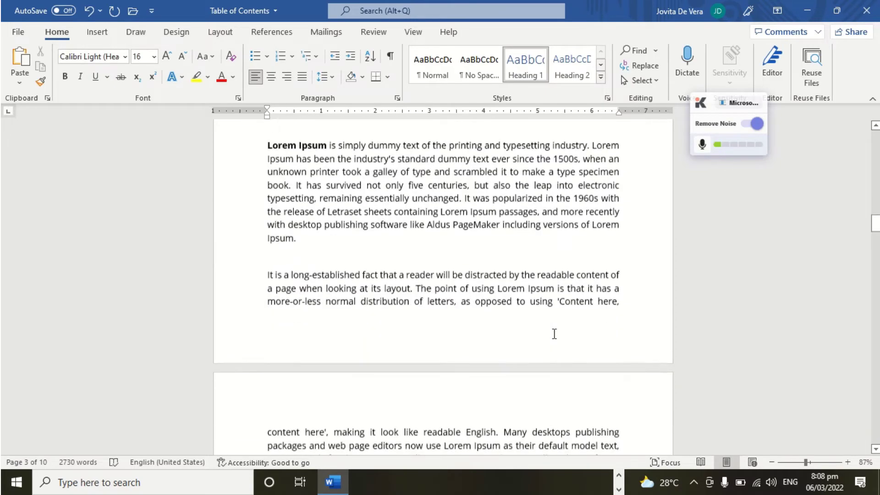
{"action": "scroll", "coordinate": [554, 334], "scroll_direction": "down", "scroll_amount": 20}
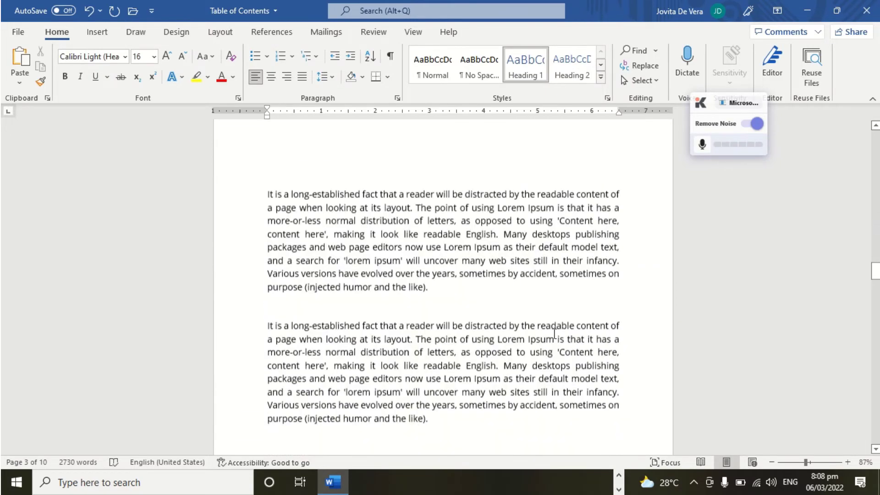
{"action": "scroll", "coordinate": [554, 333], "scroll_direction": "down", "scroll_amount": 2}
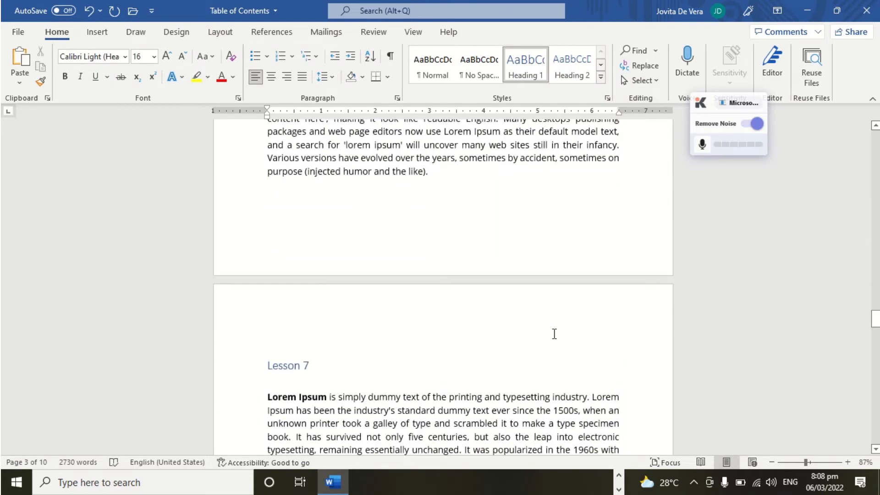
{"action": "scroll", "coordinate": [554, 334], "scroll_direction": "up", "scroll_amount": 9}
{"action": "scroll", "coordinate": [537, 336], "scroll_direction": "up", "scroll_amount": 16}
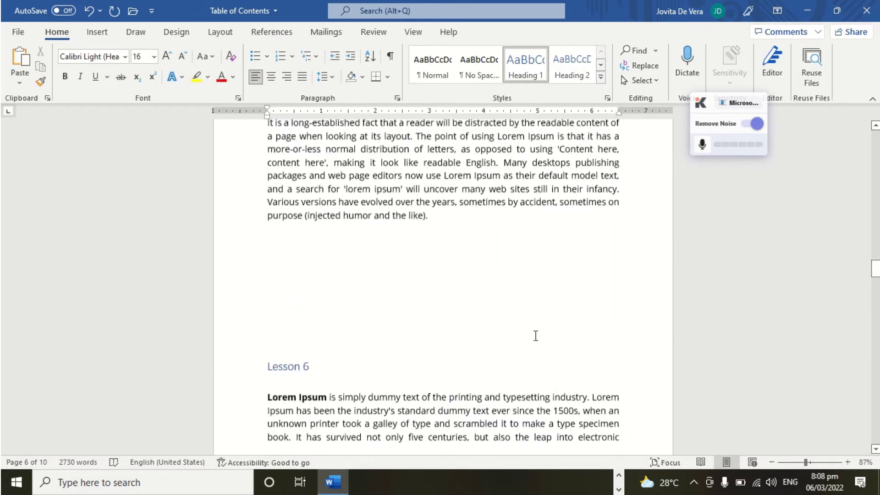
{"action": "scroll", "coordinate": [532, 336], "scroll_direction": "up", "scroll_amount": 16}
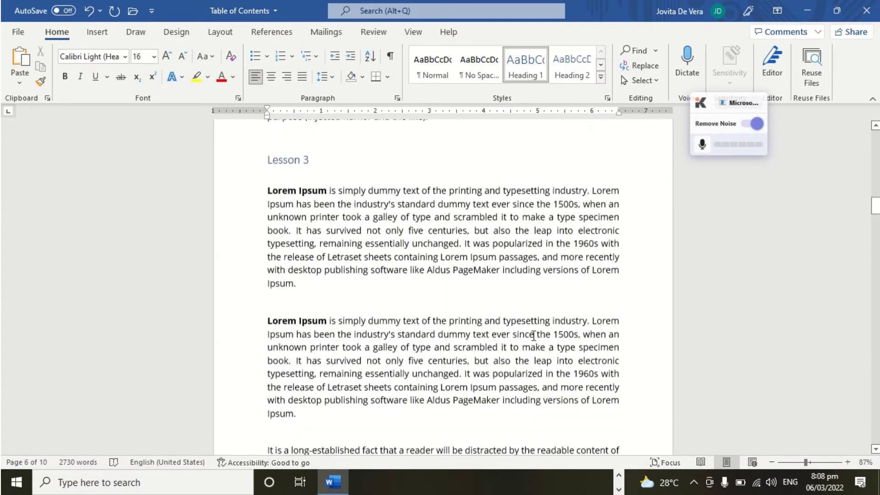
{"action": "scroll", "coordinate": [533, 336], "scroll_direction": "up", "scroll_amount": 15}
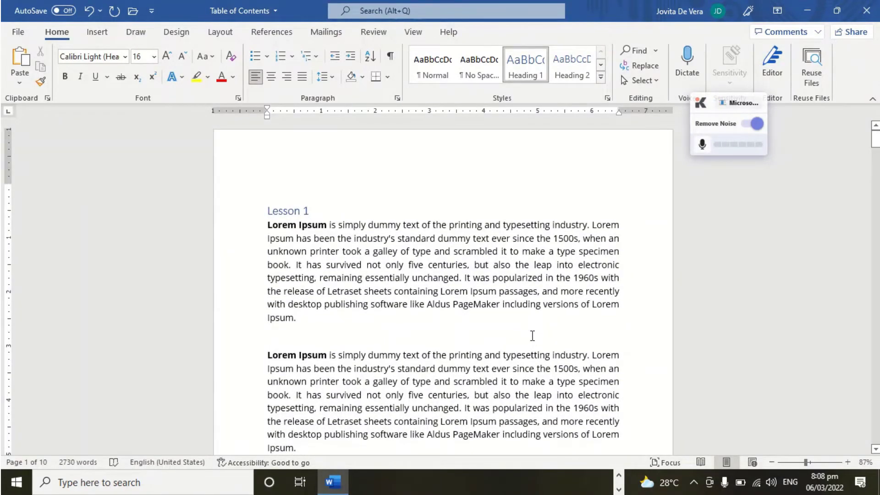
Insert a Blank Page above 'Lesson 1', pushing the heading to page 2 of 11.
{"action": "mouse_move", "coordinate": [283, 205]}
{"action": "left_click", "coordinate": [279, 188]}
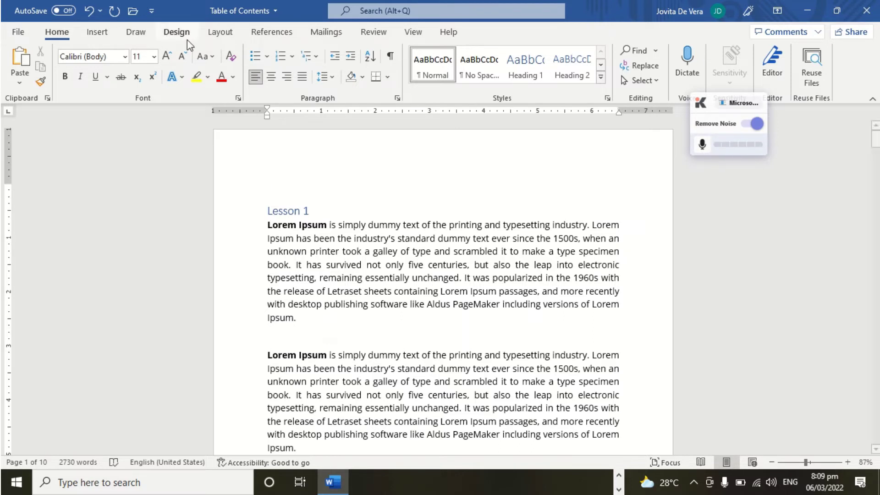
{"action": "left_click", "coordinate": [98, 33]}
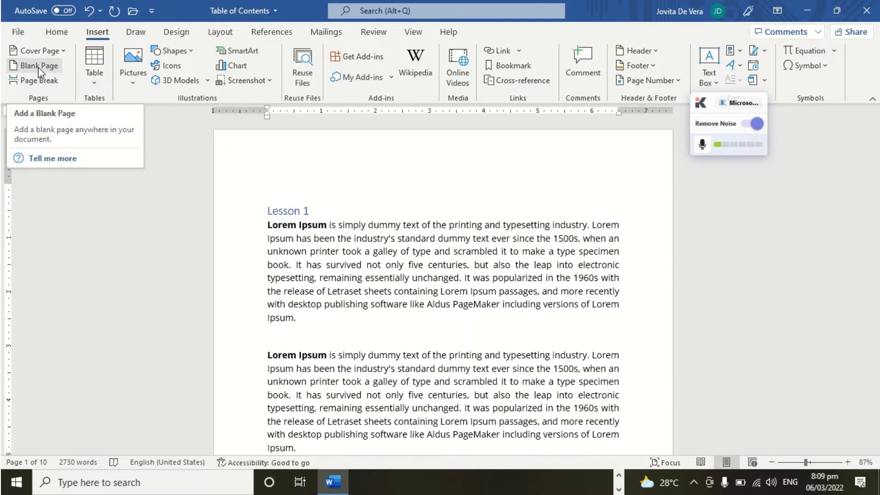
{"action": "left_click", "coordinate": [37, 67]}
{"action": "scroll", "coordinate": [399, 328], "scroll_direction": "down", "scroll_amount": 5}
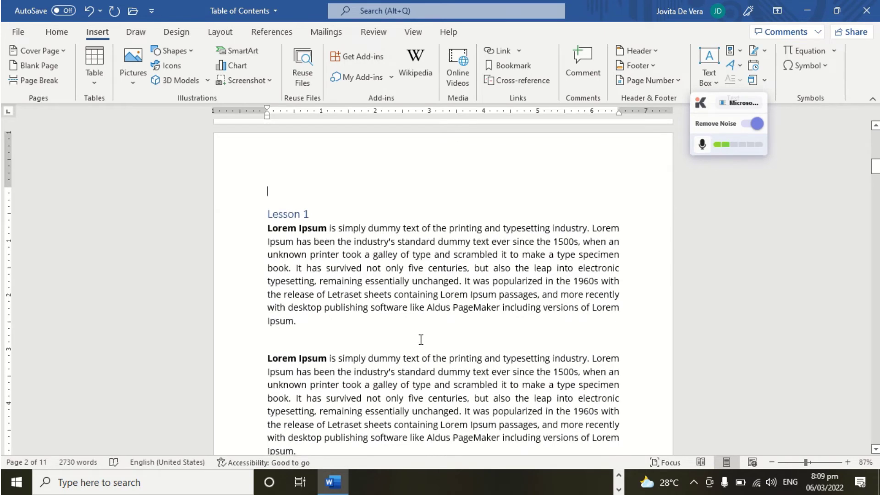
{"action": "scroll", "coordinate": [421, 339], "scroll_direction": "up", "scroll_amount": 2}
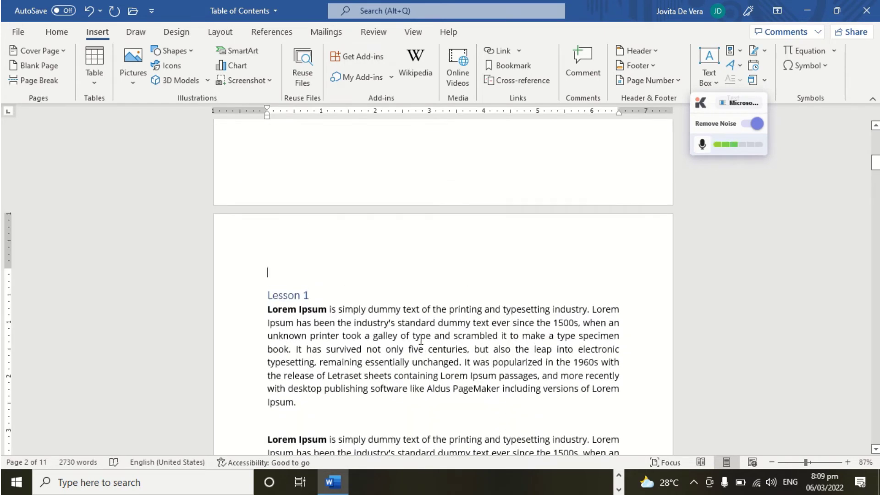
{"action": "scroll", "coordinate": [281, 378], "scroll_direction": "up", "scroll_amount": 5}
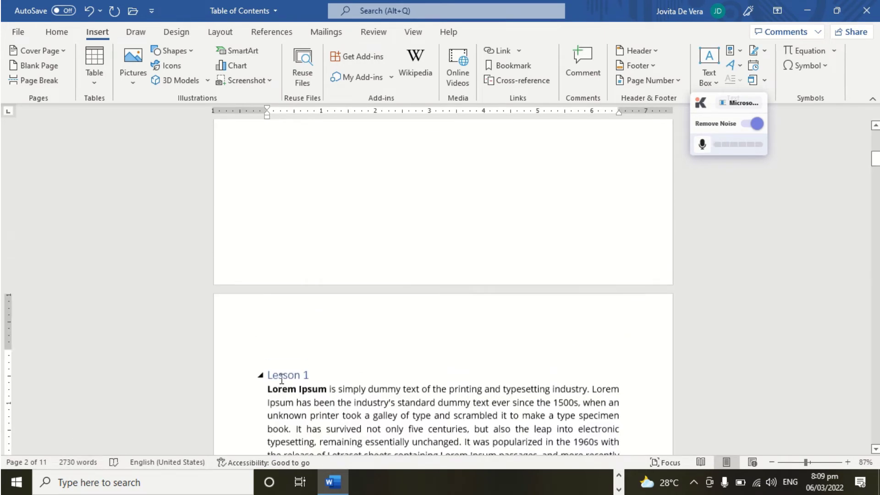
{"action": "scroll", "coordinate": [281, 379], "scroll_direction": "up", "scroll_amount": 5}
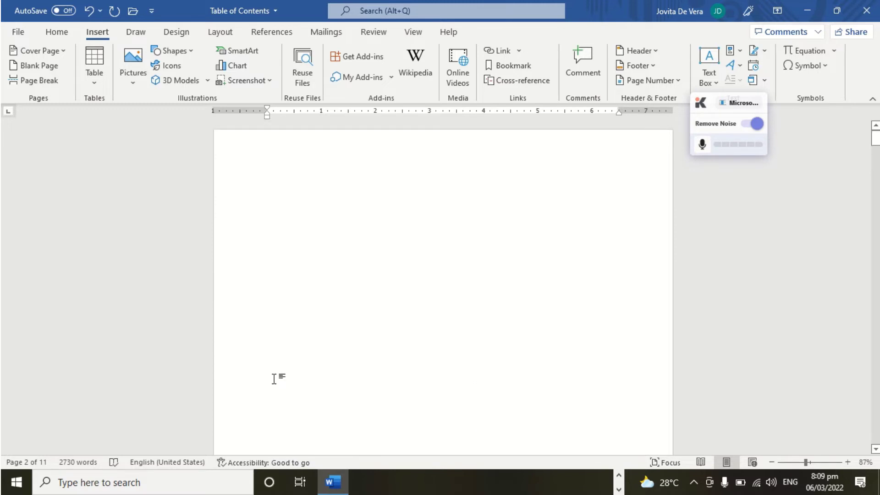
Insert an Automatic Table 1 table of contents at the top of the blank first page.
{"action": "left_click", "coordinate": [297, 211]}
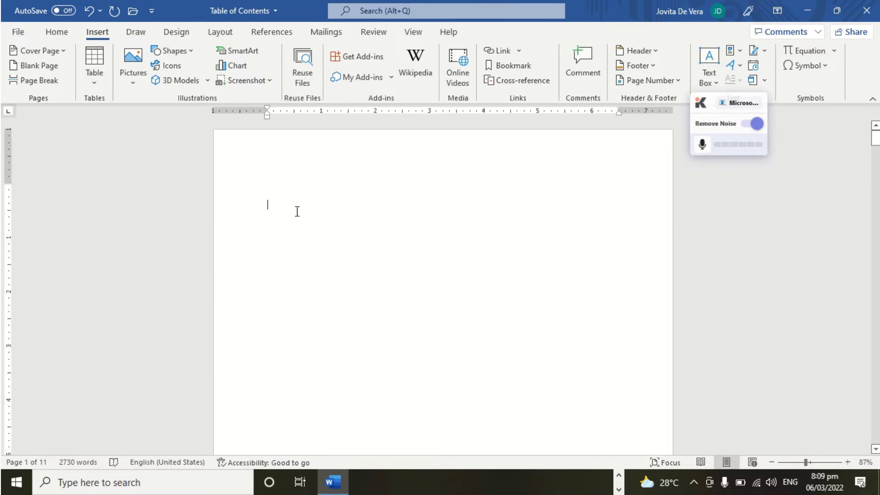
{"action": "left_click", "coordinate": [265, 33]}
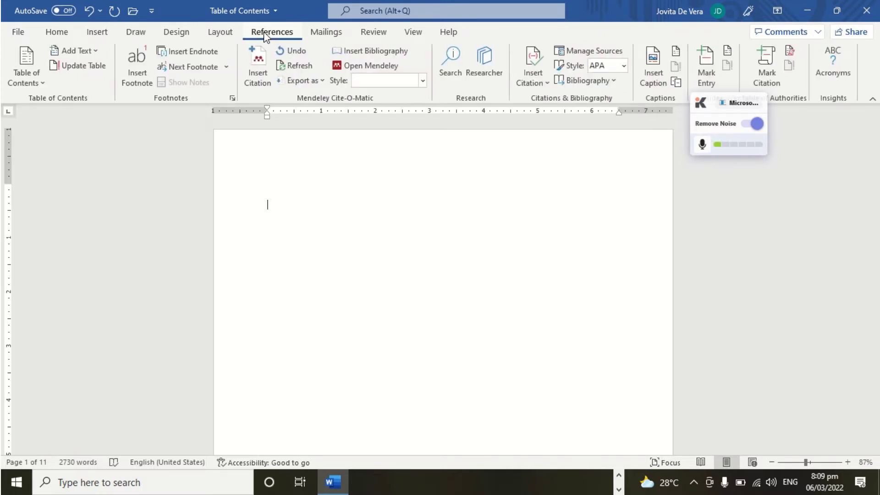
{"action": "left_click", "coordinate": [43, 83]}
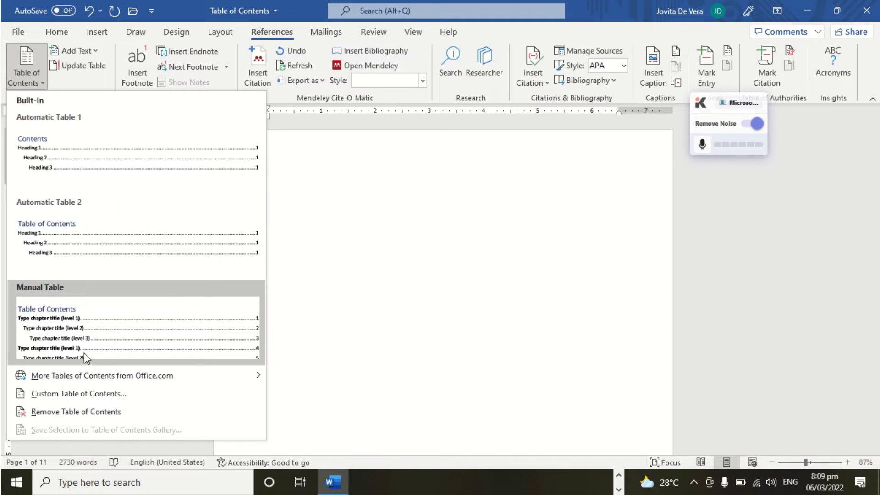
{"action": "left_click", "coordinate": [54, 167]}
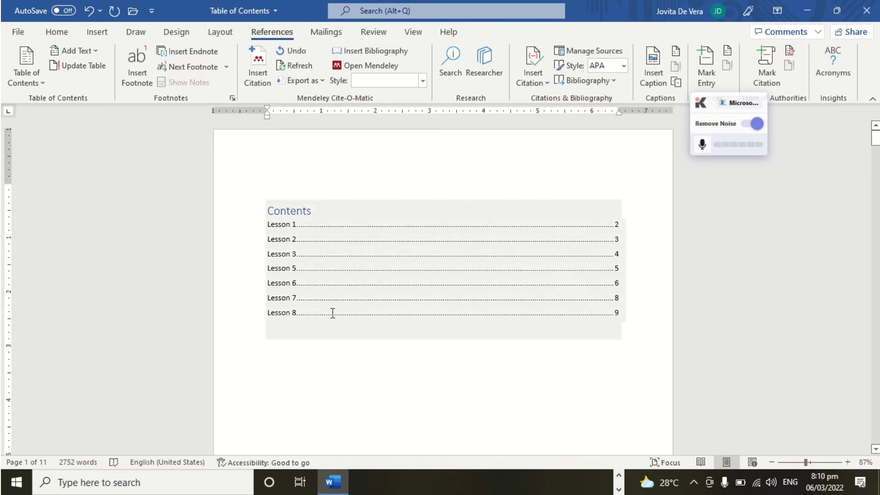
Retitle the heading to 'Lesson 1 – Information and Communication Technology', replacing the mistyped draft text.
{"action": "scroll", "coordinate": [333, 313], "scroll_direction": "down", "scroll_amount": 10}
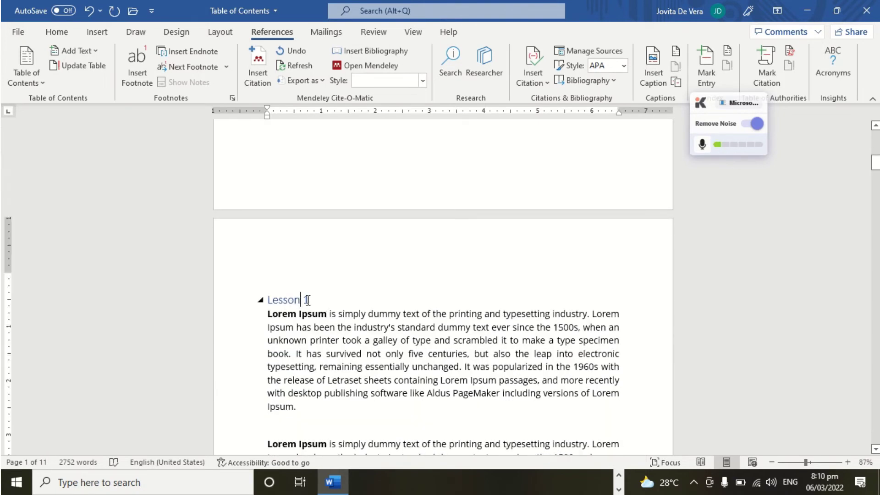
{"action": "type", "text": "1 -"}
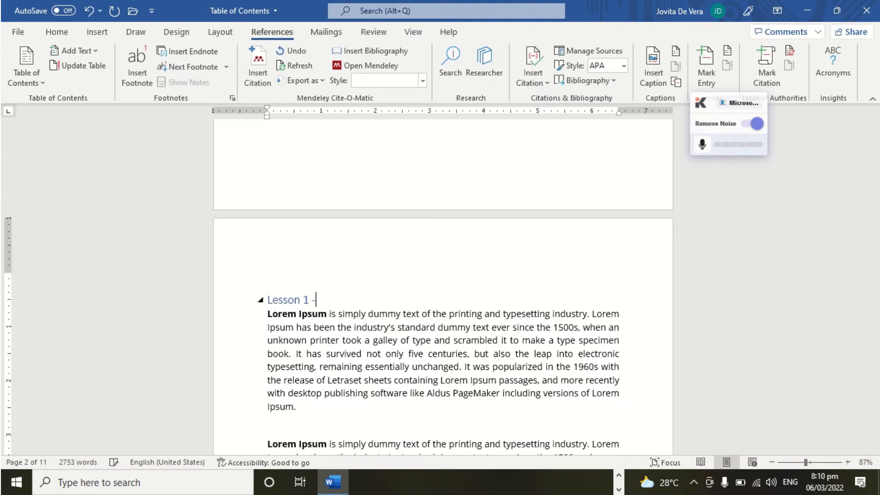
{"action": "type", "text": " Media Abo"}
{"action": "key", "text": "BackSpace"}
{"action": "key", "text": "BackSpace"}
{"action": "type", "text": "n"}
{"action": "key", "text": "BackSpace"}
{"action": "key", "text": "BackSpace"}
{"action": "key", "text": "BackSpace"}
{"action": "key", "text": "BackSpace"}
{"action": "key", "text": "BackSpace"}
{"action": "key", "text": "BackSpace"}
{"action": "key", "text": "BackSpace"}
{"action": "type", "text": "Information and Comm"}
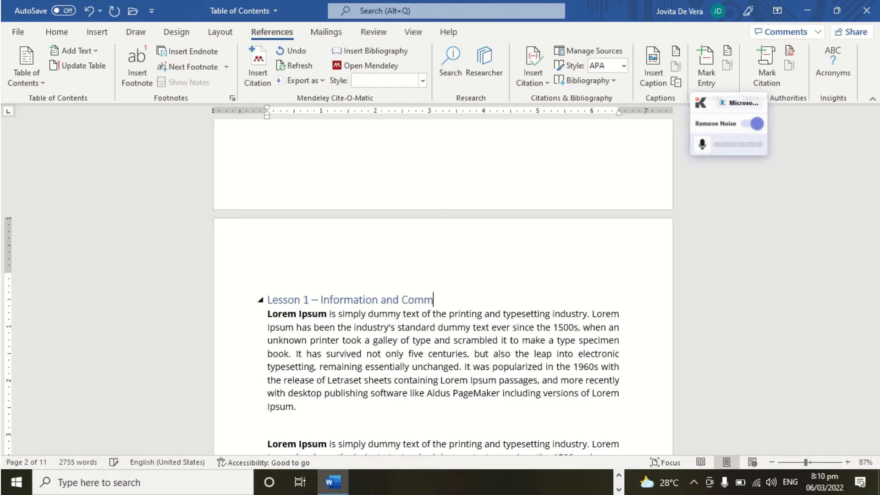
{"action": "type", "text": "unication Technology"}
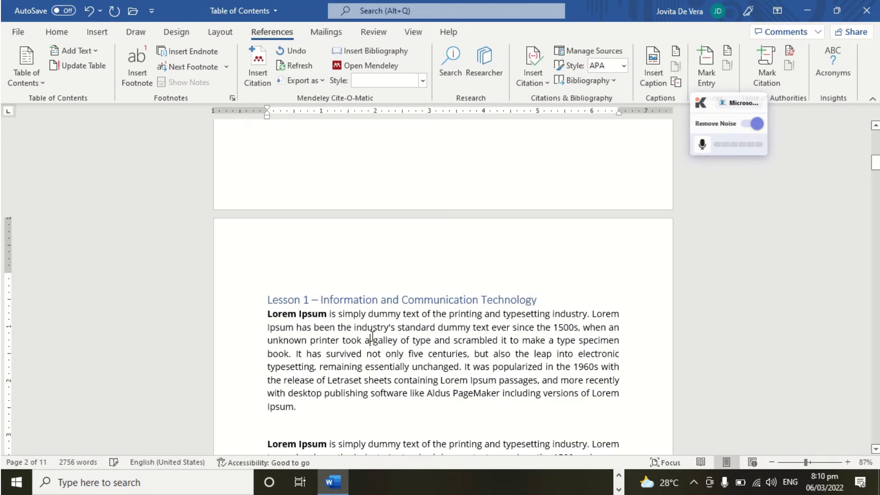
Update the entire table of contents so it lists Lesson 1's new title on page 2.
{"action": "scroll", "coordinate": [373, 333], "scroll_direction": "up", "scroll_amount": 10}
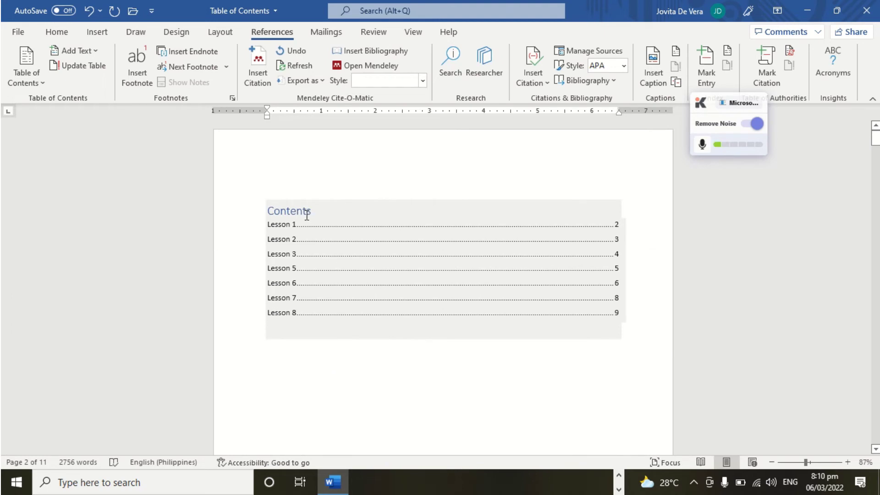
{"action": "left_click", "coordinate": [305, 211]}
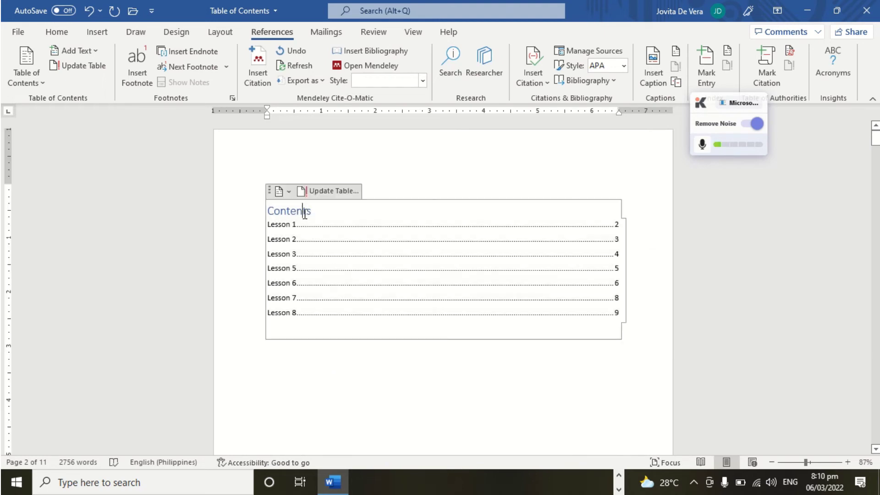
{"action": "left_click", "coordinate": [324, 192]}
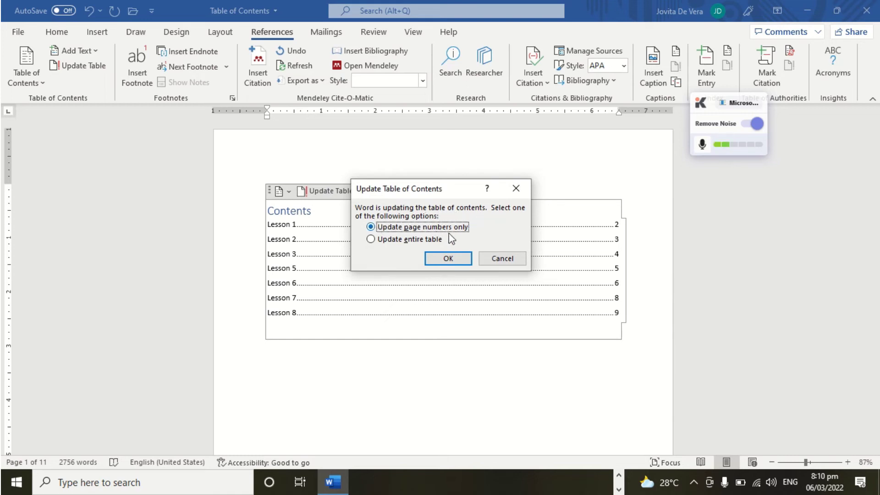
{"action": "left_click", "coordinate": [449, 259]}
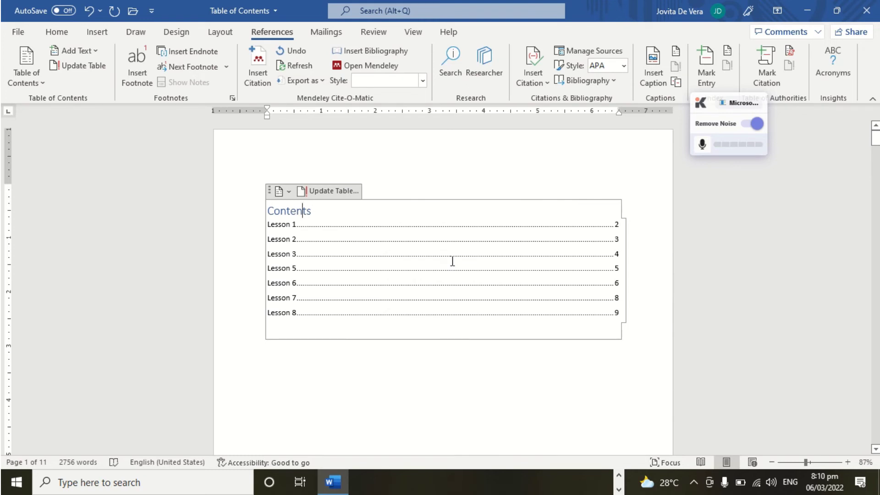
{"action": "left_click", "coordinate": [322, 194]}
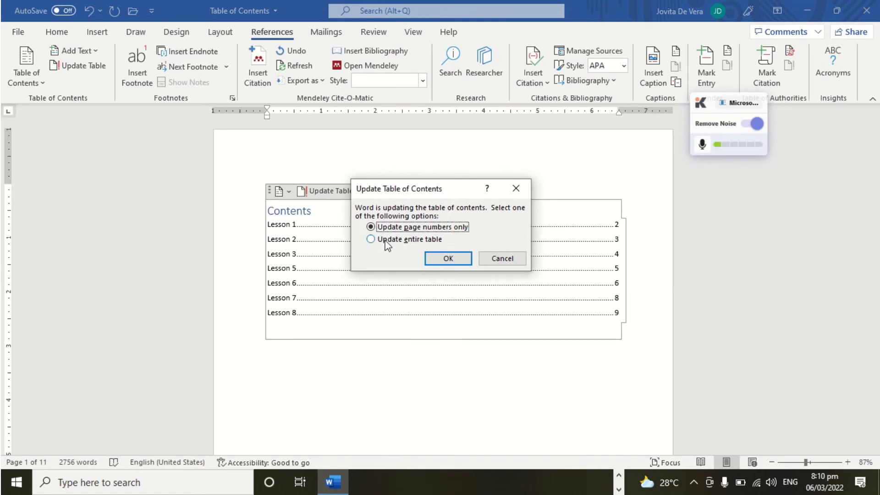
{"action": "left_click", "coordinate": [385, 239]}
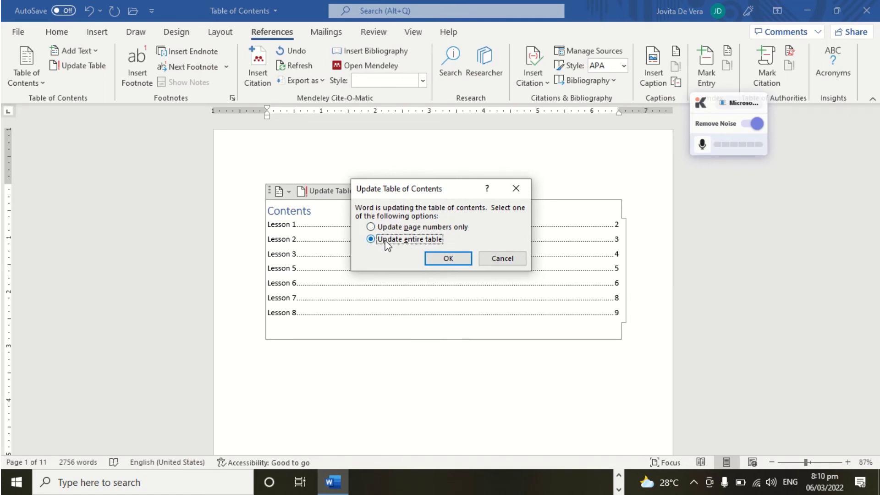
{"action": "left_click", "coordinate": [447, 260]}
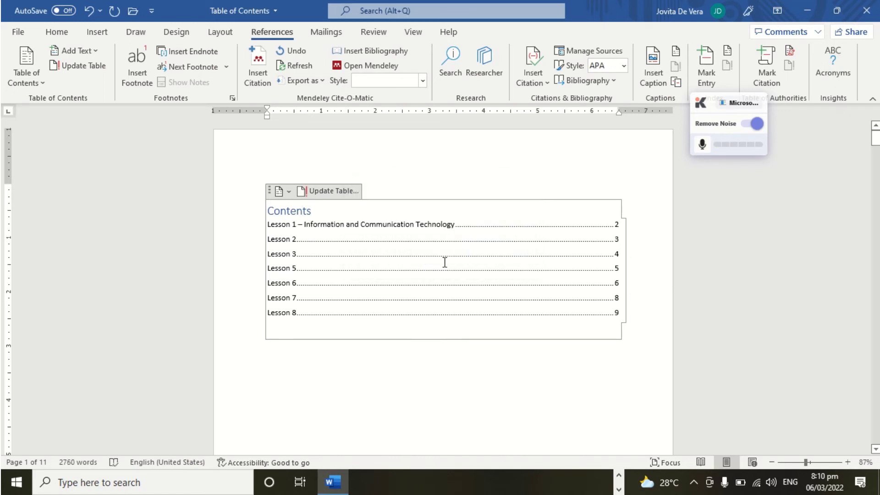
Append '- Netiquette' to the Lesson 2 heading so it reads 'Lesson 2- Netiquette'.
{"action": "scroll", "coordinate": [433, 315], "scroll_direction": "down", "scroll_amount": 3}
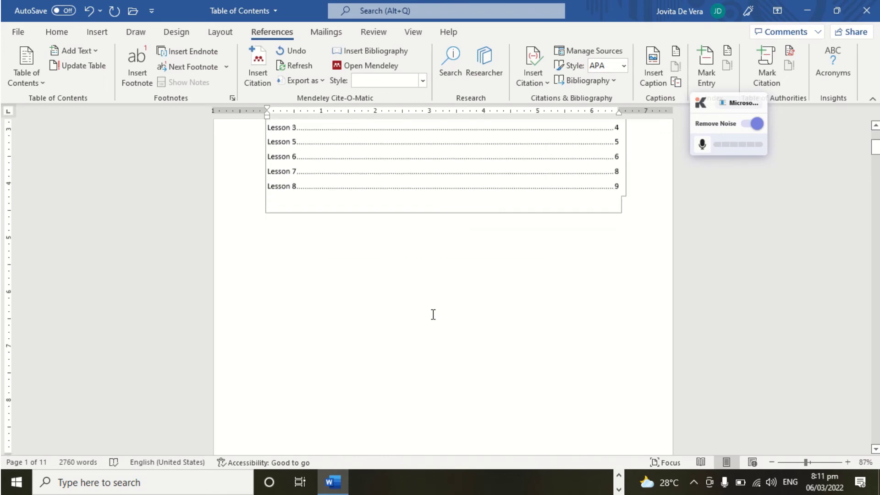
{"action": "scroll", "coordinate": [433, 315], "scroll_direction": "down", "scroll_amount": 20}
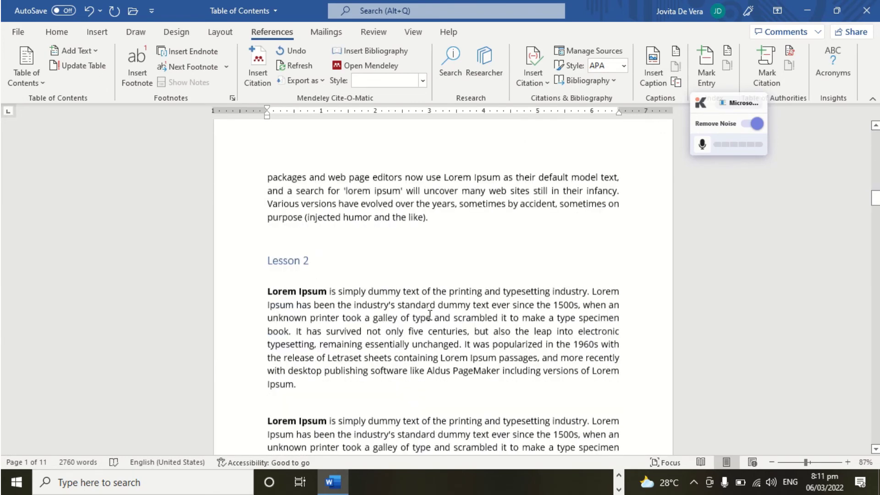
{"action": "scroll", "coordinate": [430, 315], "scroll_direction": "down", "scroll_amount": 1}
{"action": "left_click", "coordinate": [327, 204]}
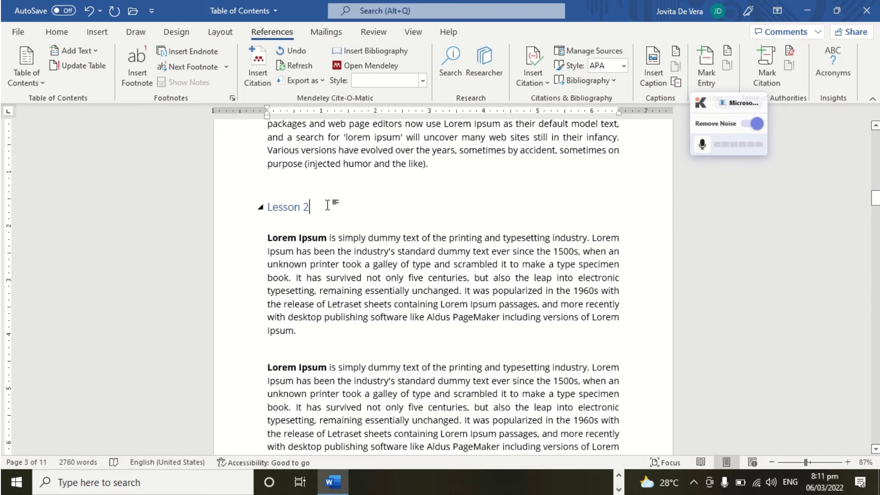
{"action": "type", "text": "- "}
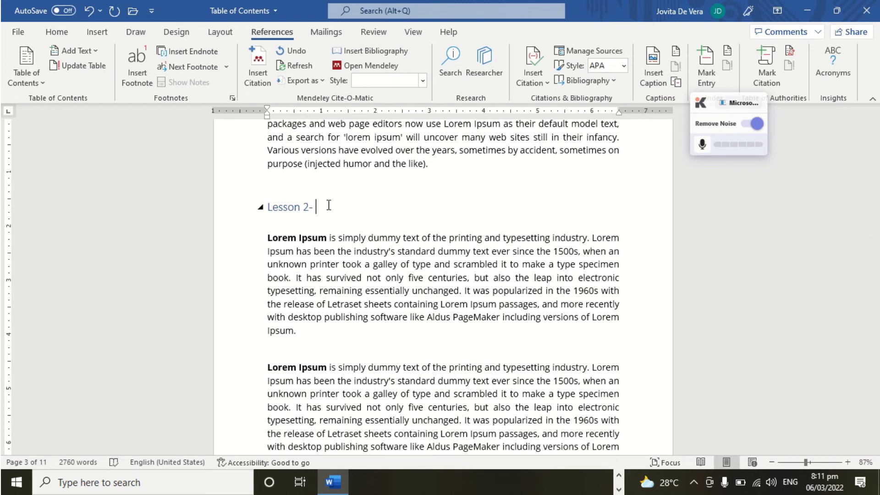
{"action": "type", "text": "Netiquette"}
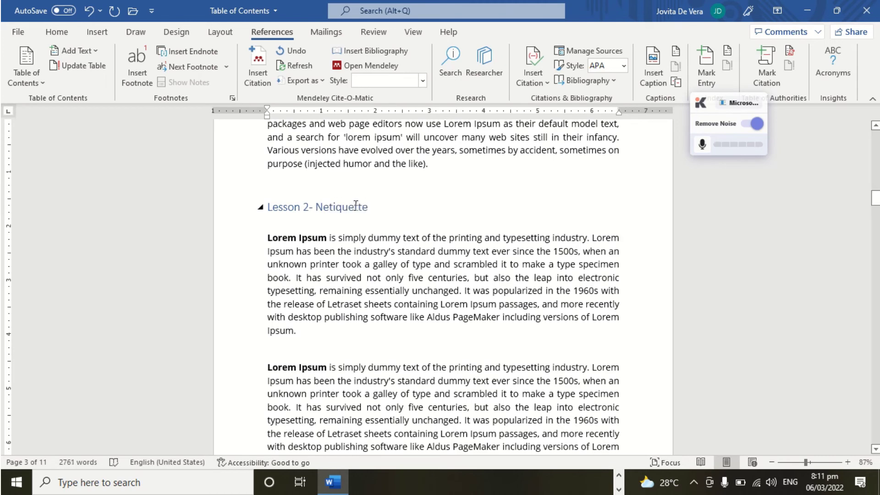
Save the document with Ctrl+S and return to the table of contents.
{"action": "key", "text": "ctrl+s"}
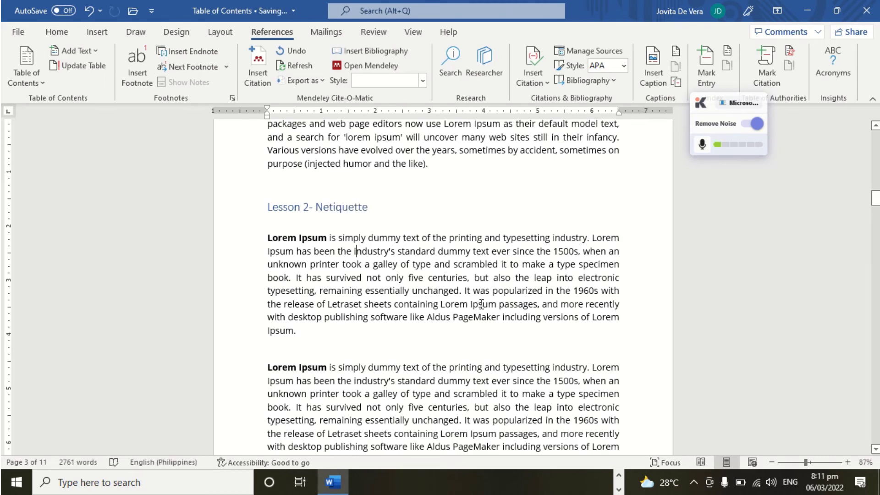
{"action": "scroll", "coordinate": [457, 282], "scroll_direction": "up", "scroll_amount": 6}
{"action": "scroll", "coordinate": [457, 282], "scroll_direction": "up", "scroll_amount": 15}
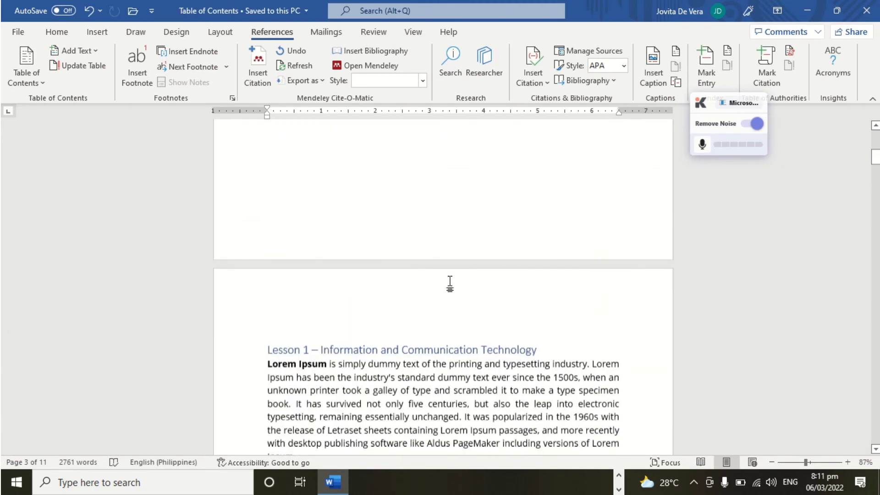
Update the entire table of contents so it lists 'Lesson 2- Netiquette' on page 3.
{"action": "scroll", "coordinate": [450, 281], "scroll_direction": "up", "scroll_amount": 2}
{"action": "left_click", "coordinate": [288, 228]}
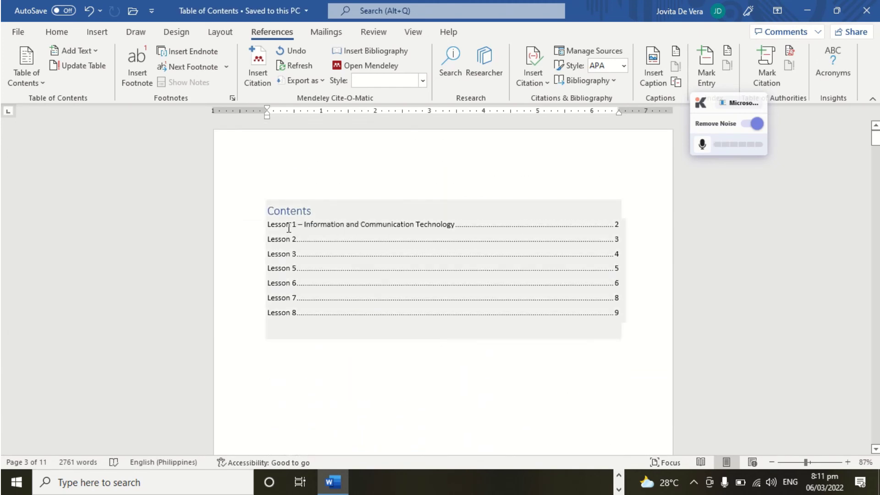
{"action": "left_click", "coordinate": [326, 191]}
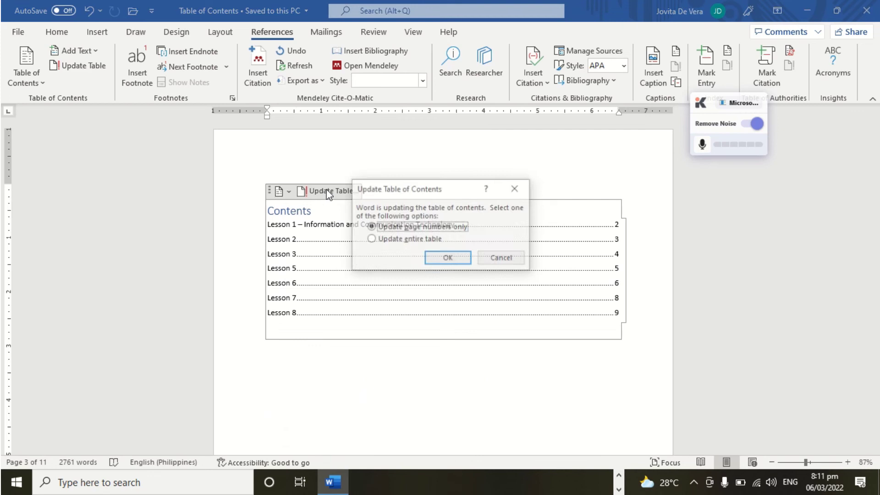
{"action": "left_click", "coordinate": [408, 240]}
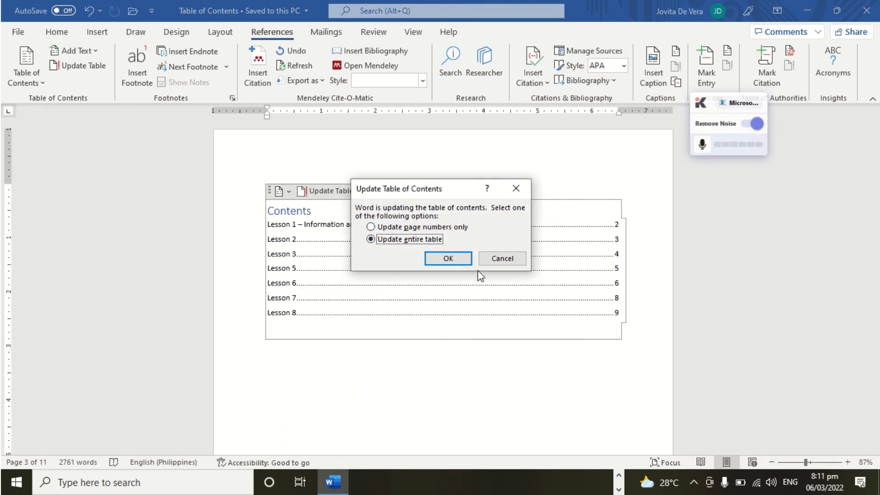
{"action": "left_click", "coordinate": [447, 260]}
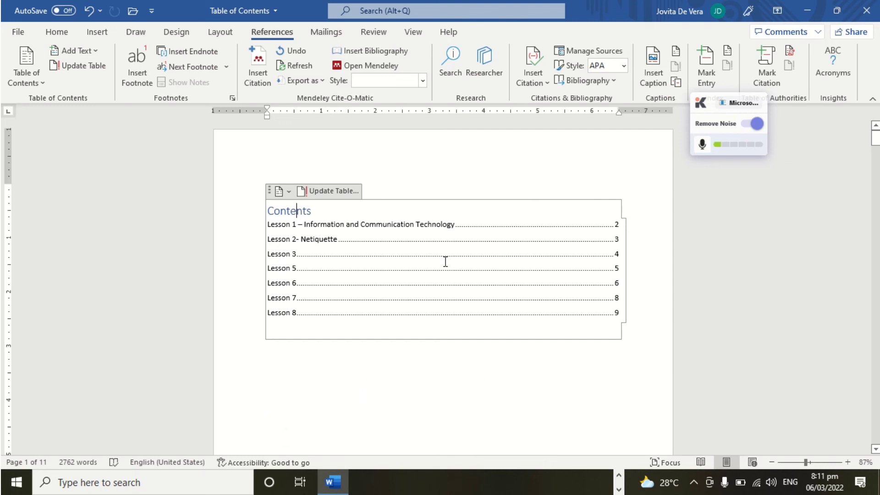
{"action": "left_click", "coordinate": [433, 169]}
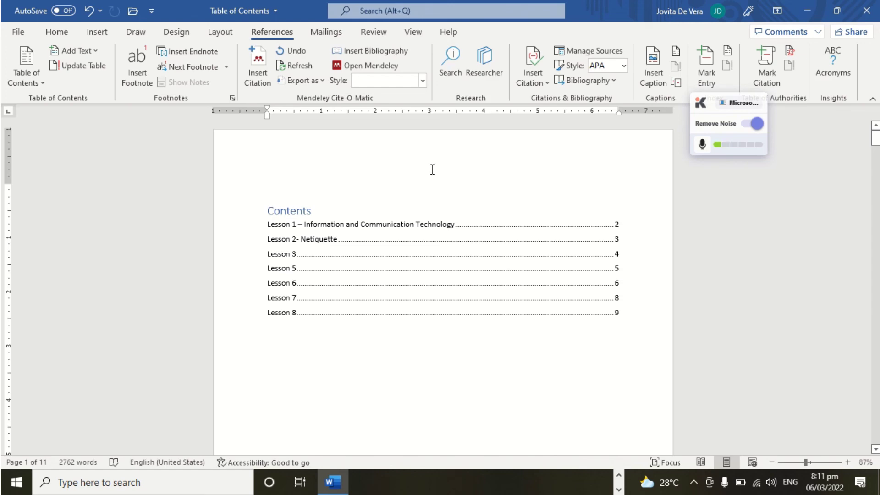
{"action": "scroll", "coordinate": [443, 281], "scroll_direction": "down", "scroll_amount": 10}
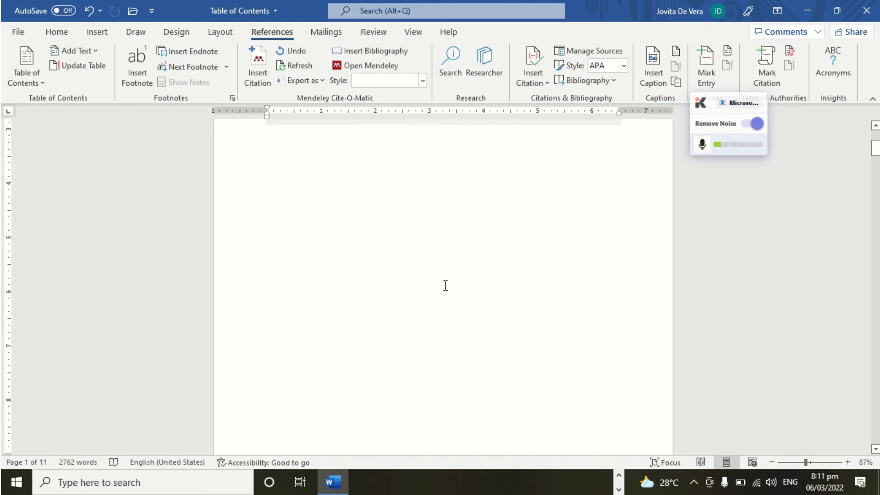
{"action": "scroll", "coordinate": [447, 289], "scroll_direction": "down", "scroll_amount": 6}
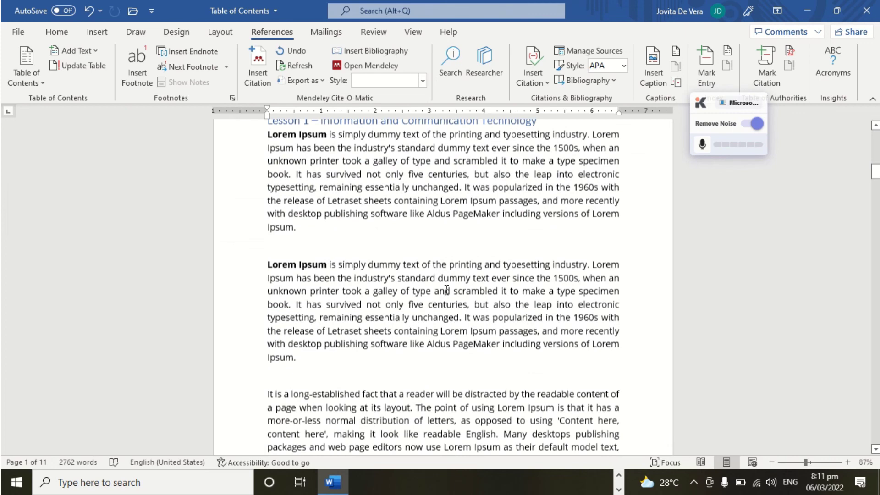
{"action": "mouse_move", "coordinate": [511, 12]}
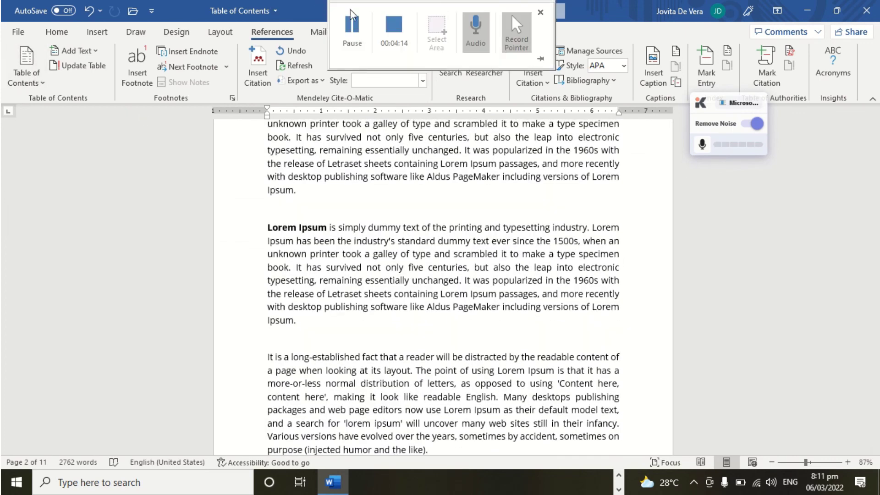